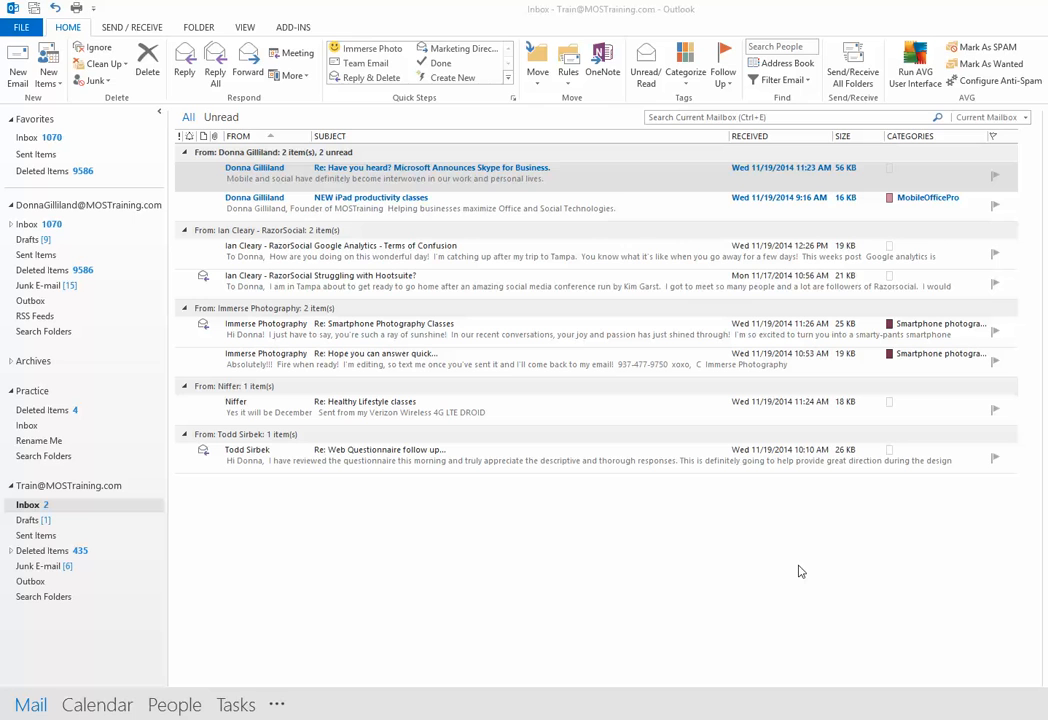
Step: View the Account Information page for the mailbox and return to the inbox
click(15, 26)
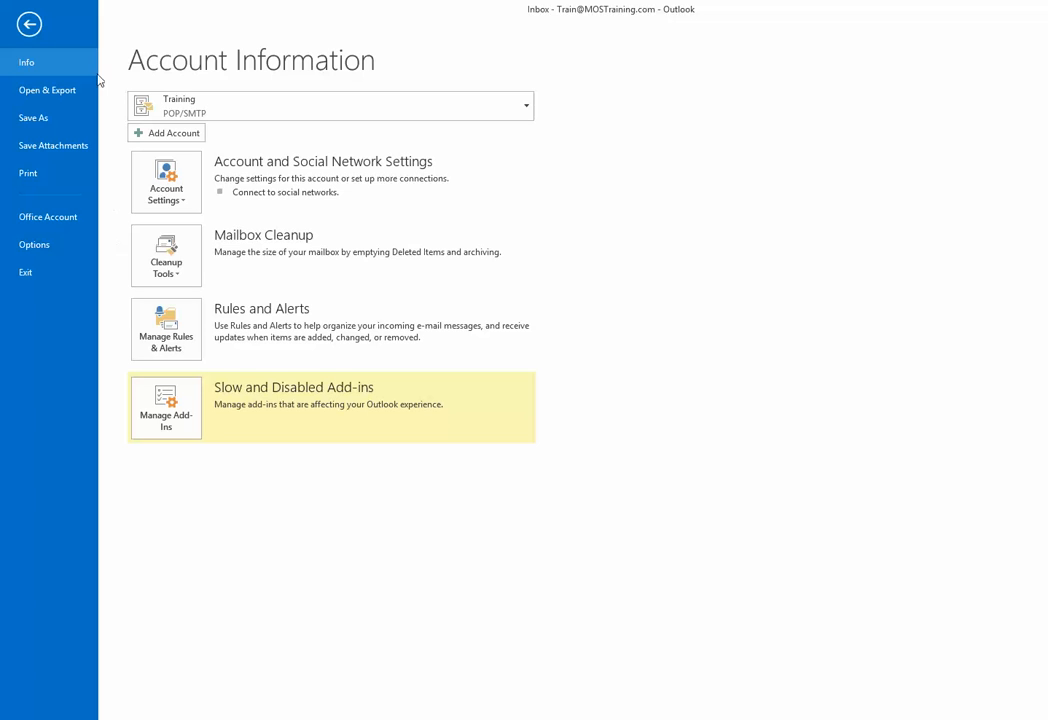
click(28, 25)
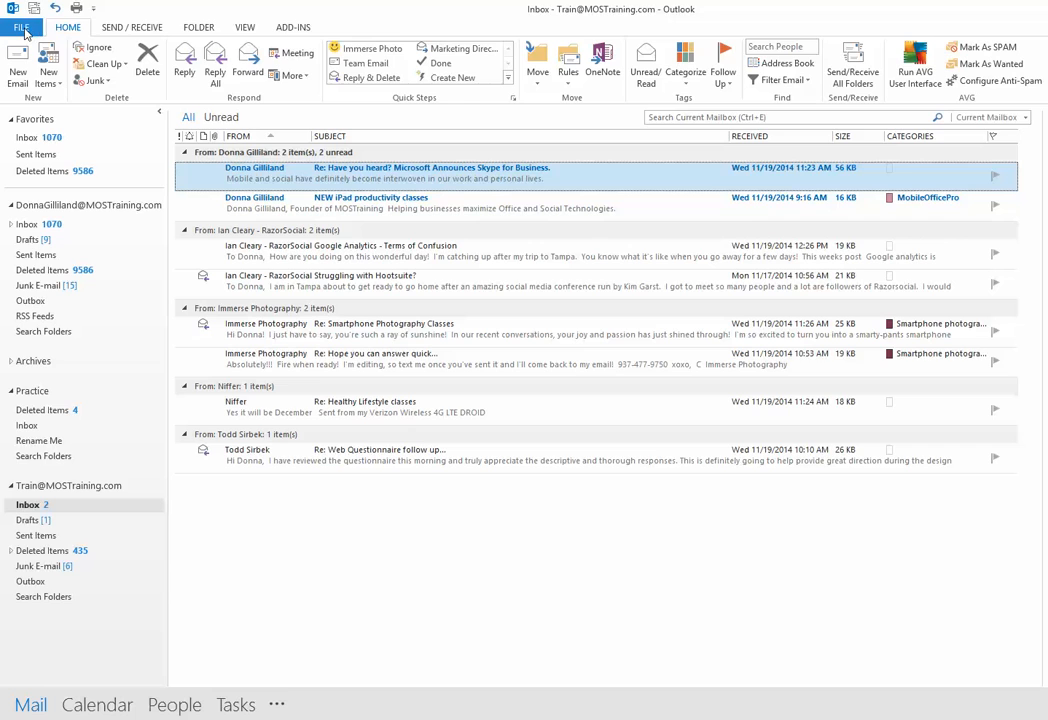
click(25, 30)
click(28, 24)
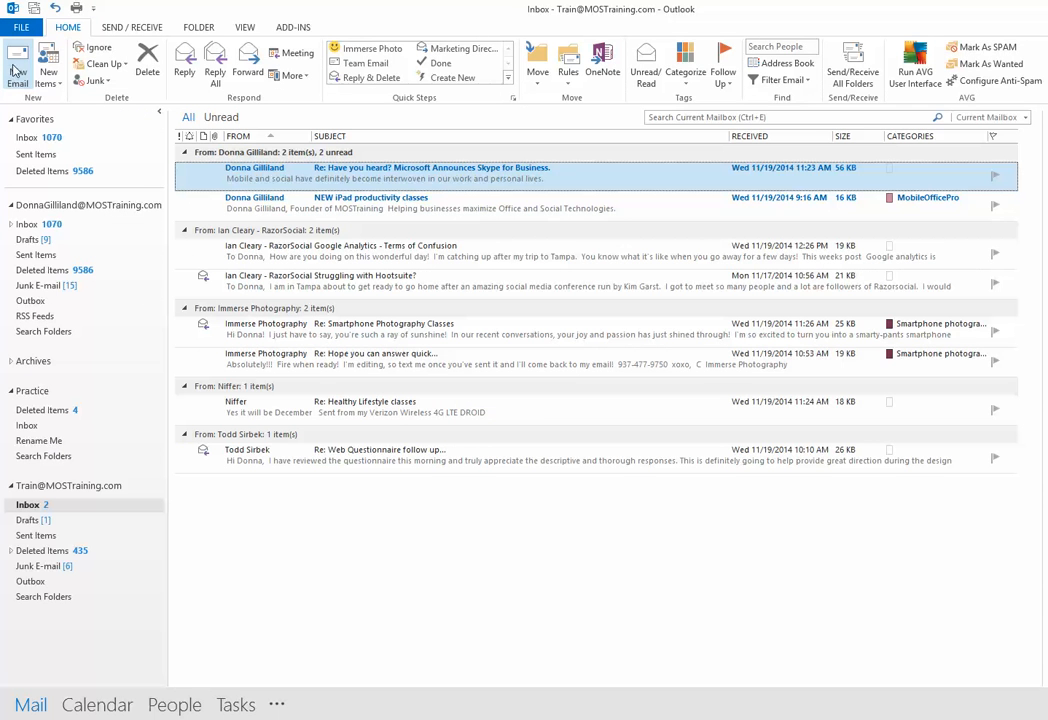
Step: Create a new email message with the subject "Thank you for contacting MOSTraining"
click(17, 68)
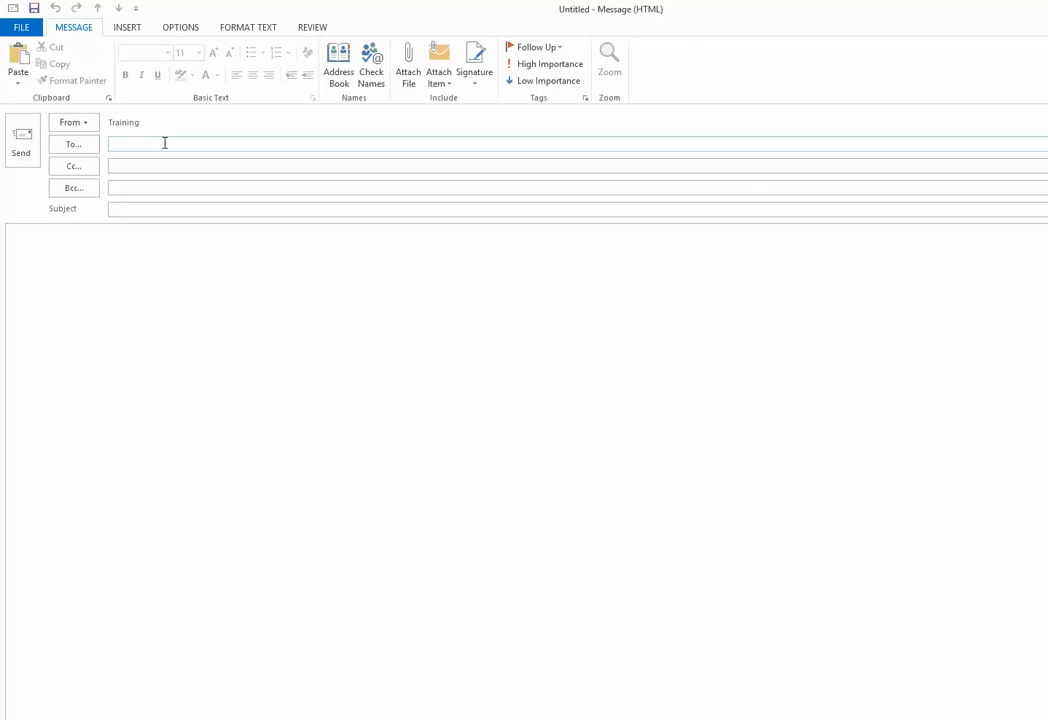
click(141, 209)
text(Thank you for contacting MOS)
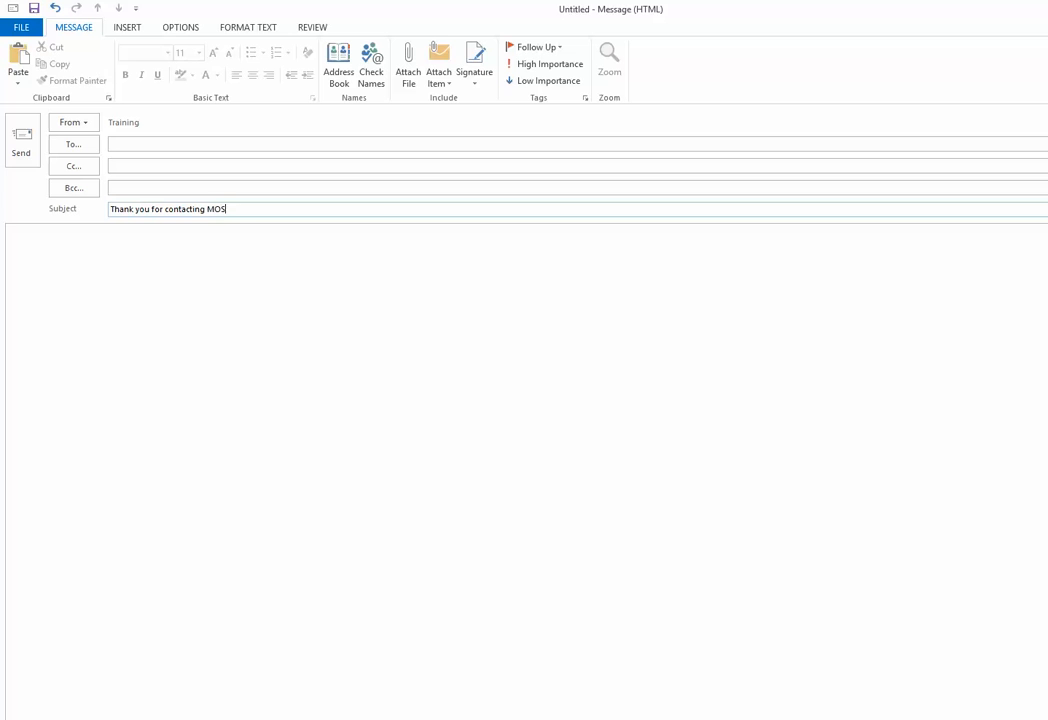
text(Training)
click(86, 261)
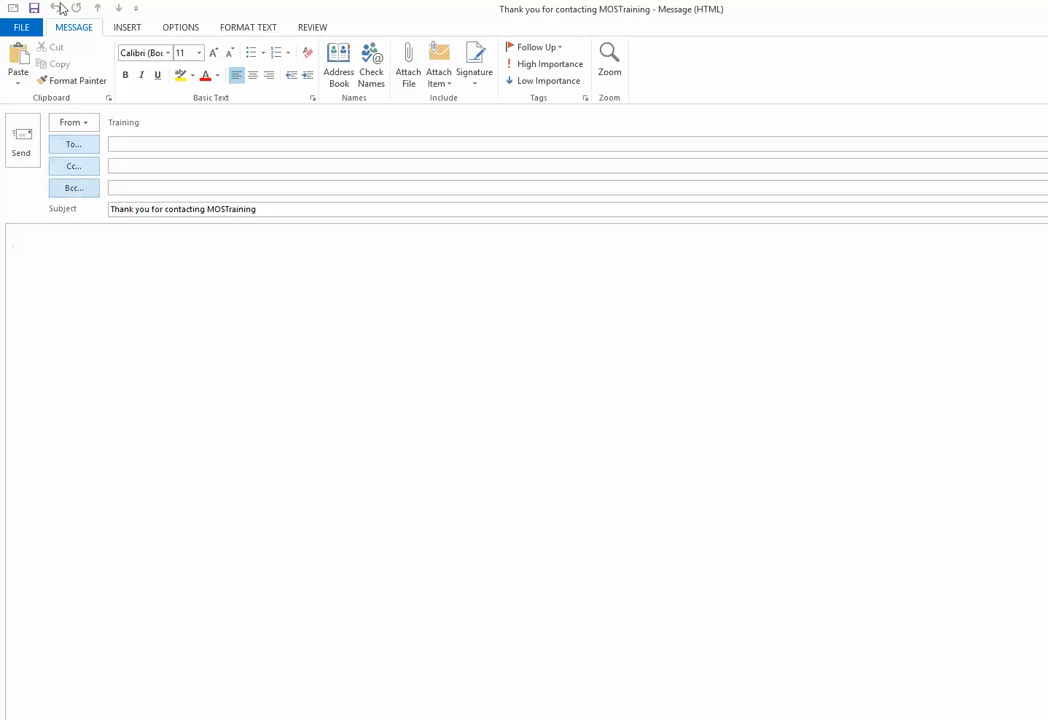
Step: Save the message as an Outlook Template named "AutoRespondTest" in the Templates folder
click(20, 27)
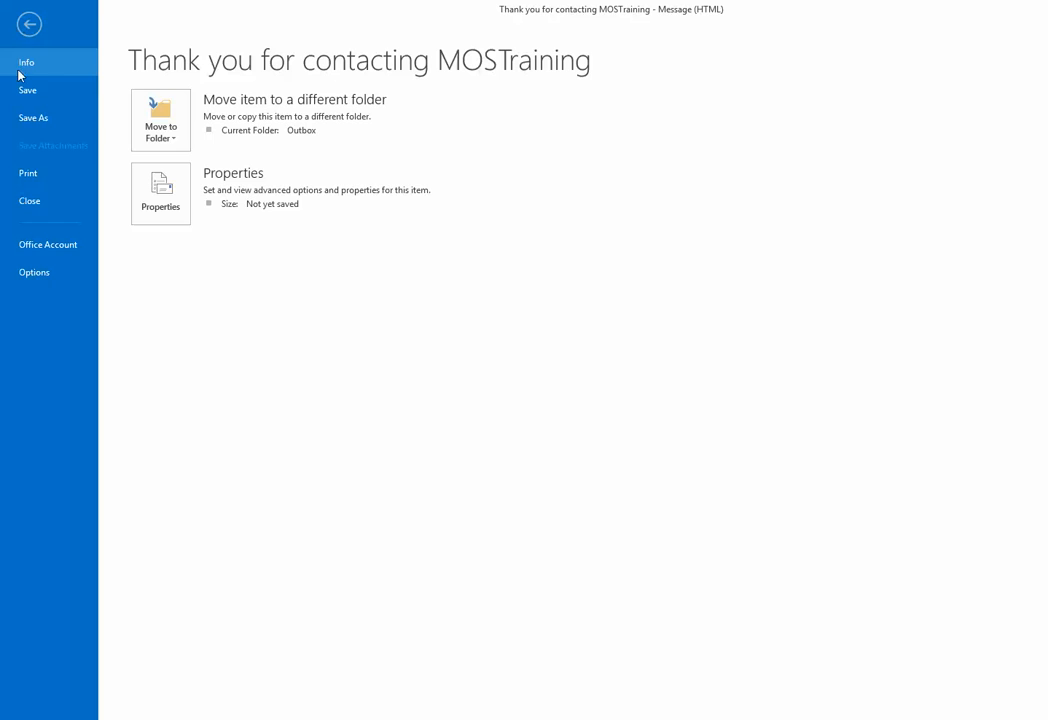
click(26, 120)
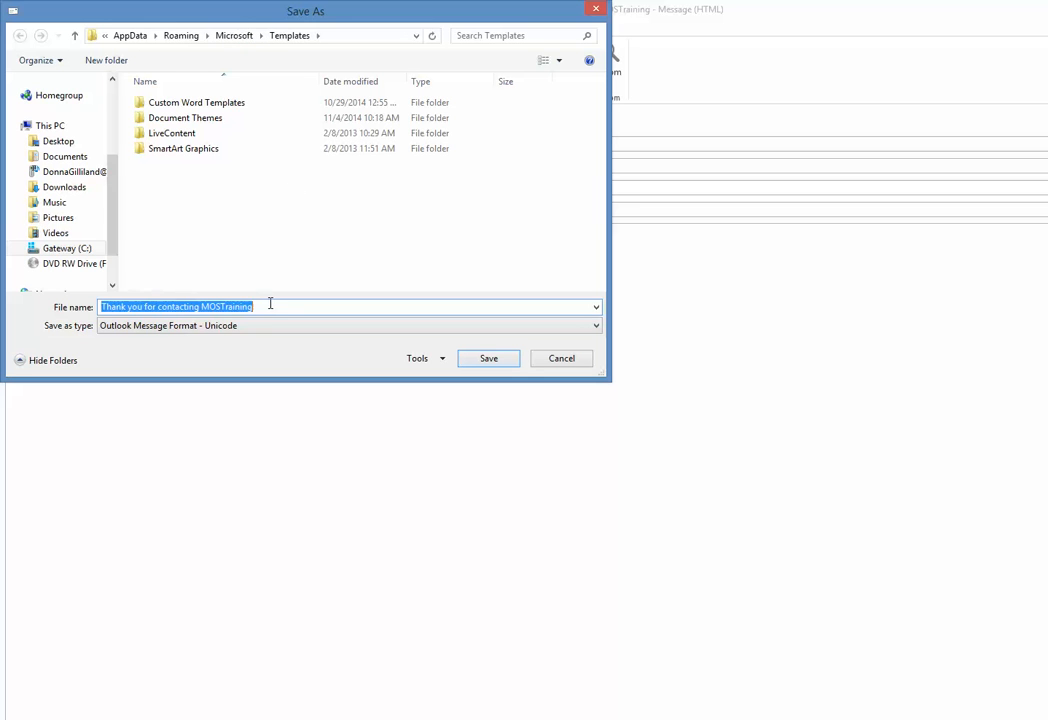
drag(271, 307, 1, 300)
text(Aut)
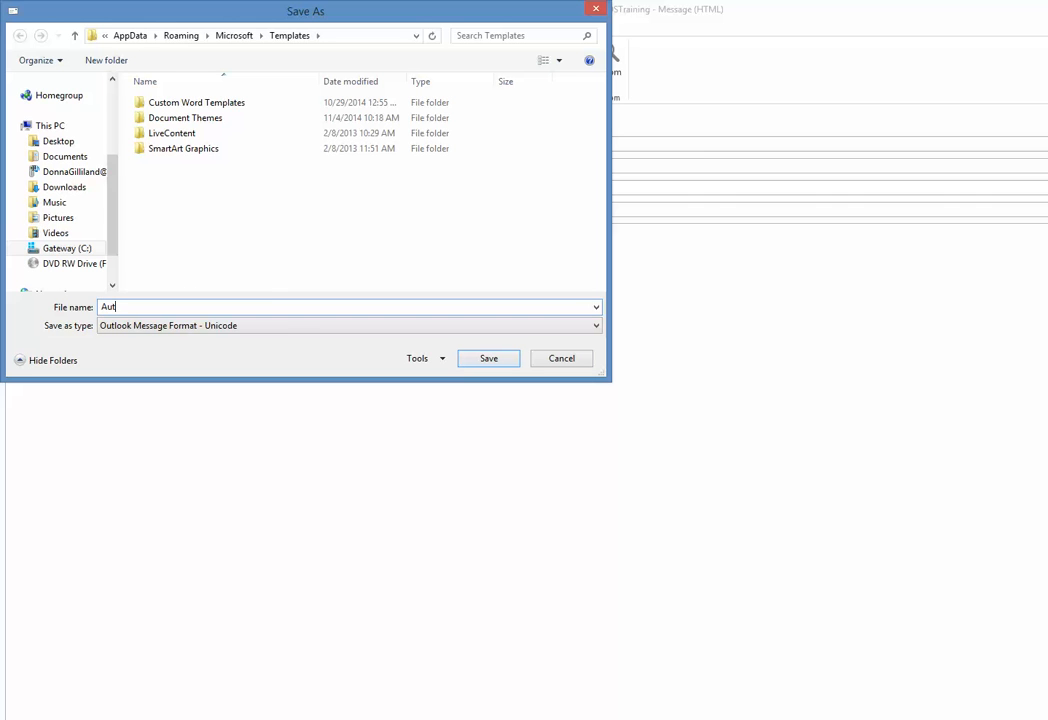
text(oRespondTest)
click(596, 327)
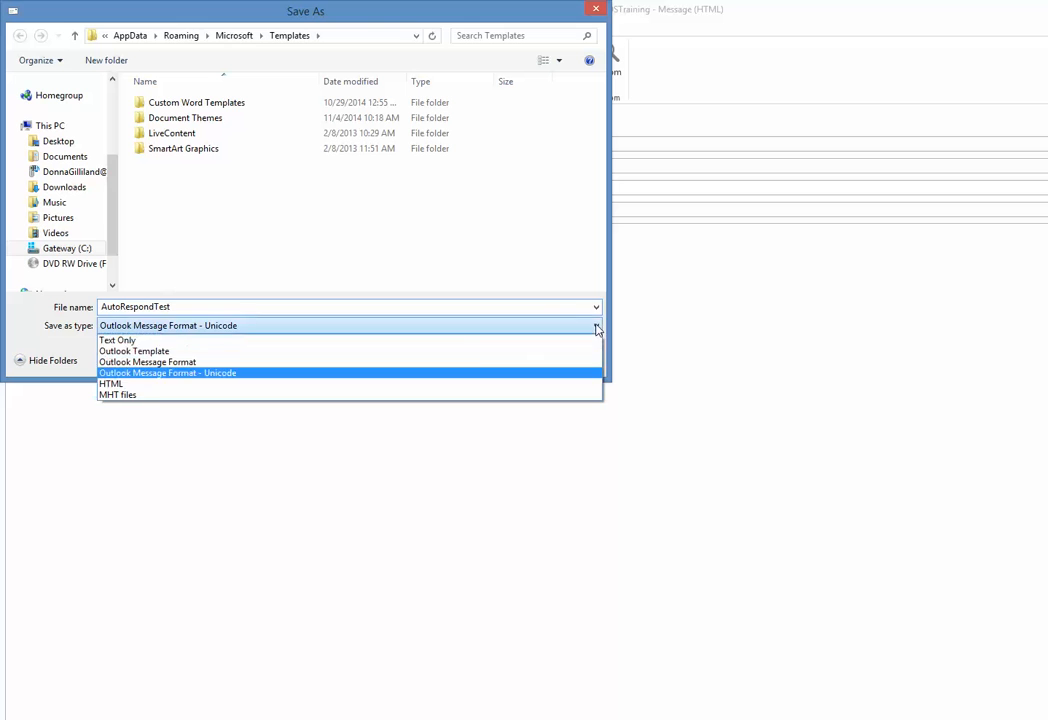
click(170, 352)
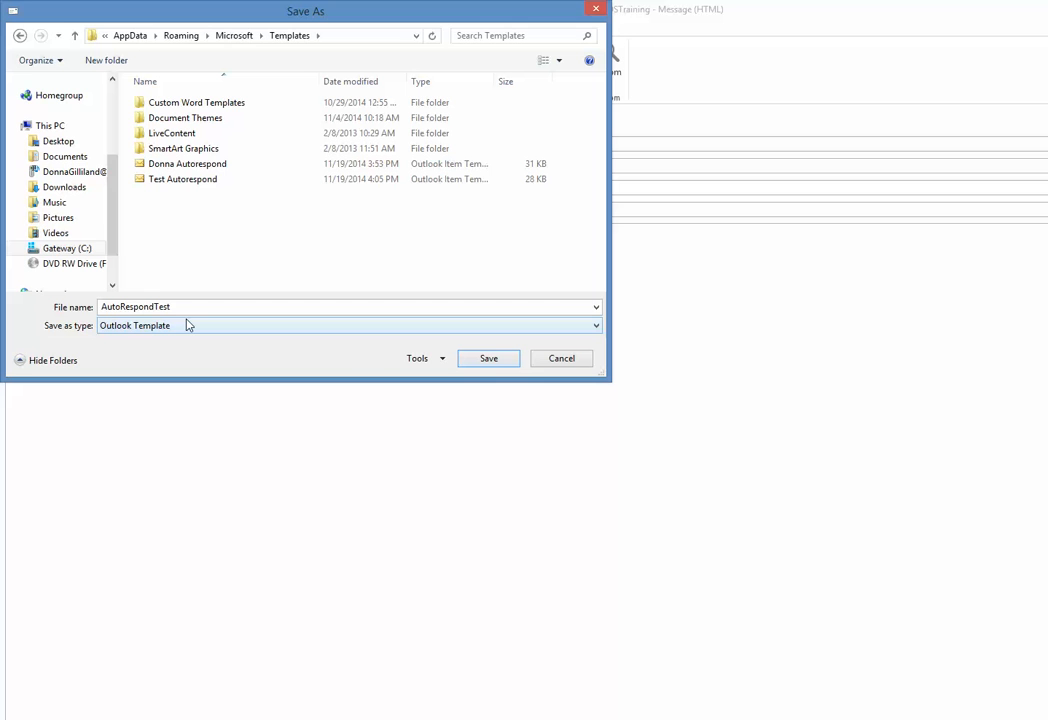
click(487, 360)
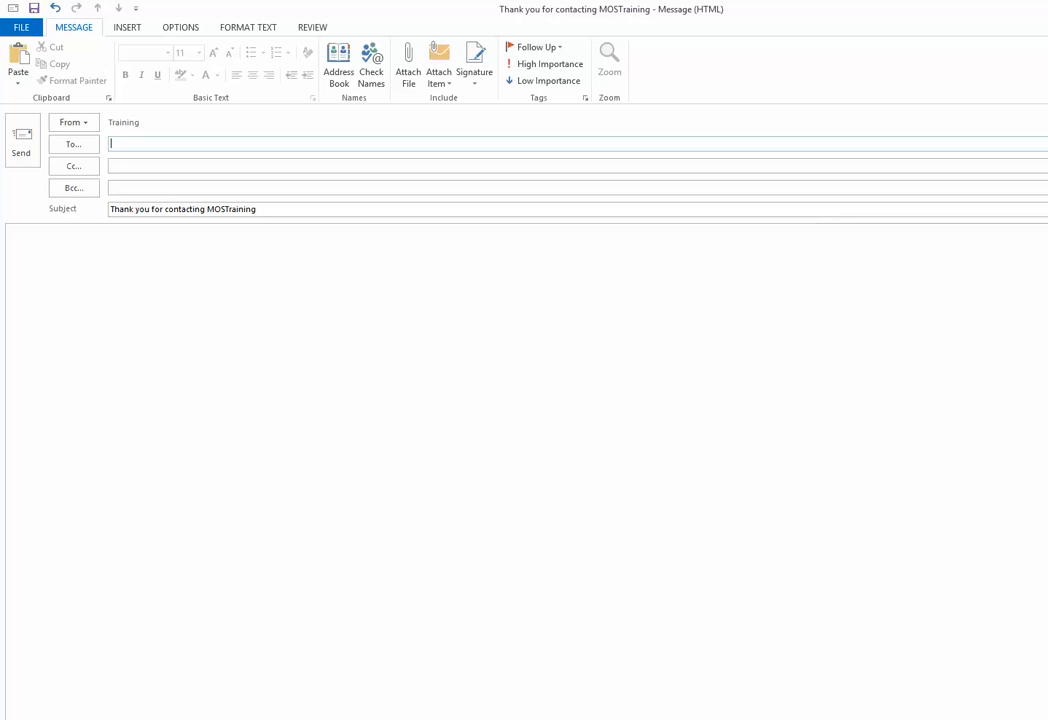
Step: Close the message window without saving the changes to the message
key(alt+F4)
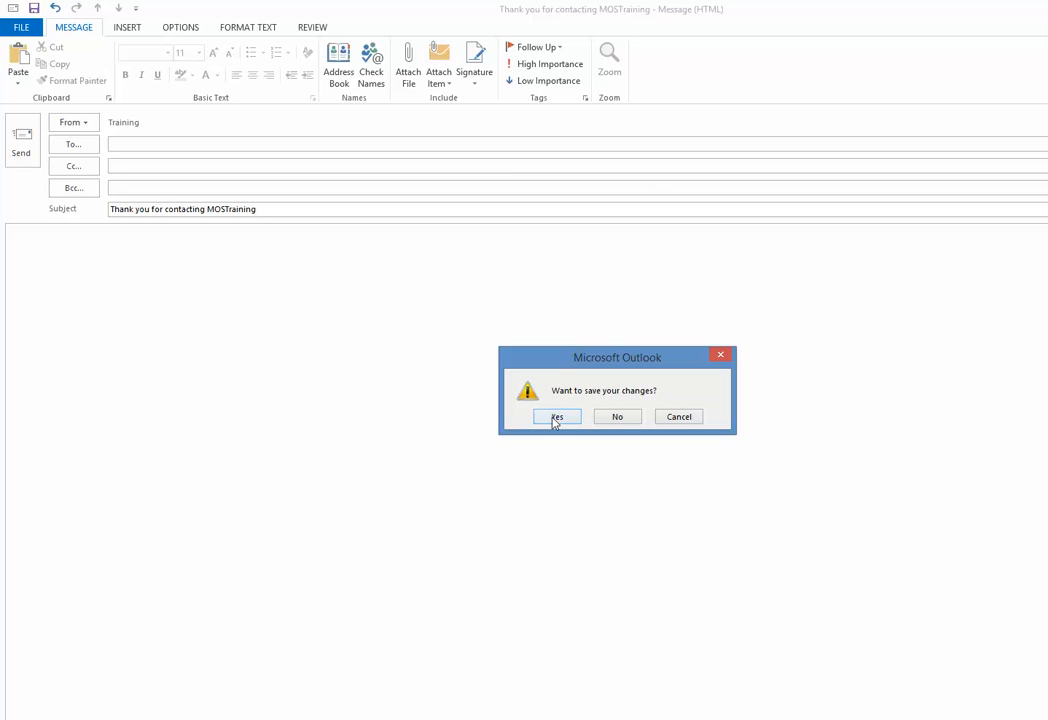
drag(563, 359, 484, 258)
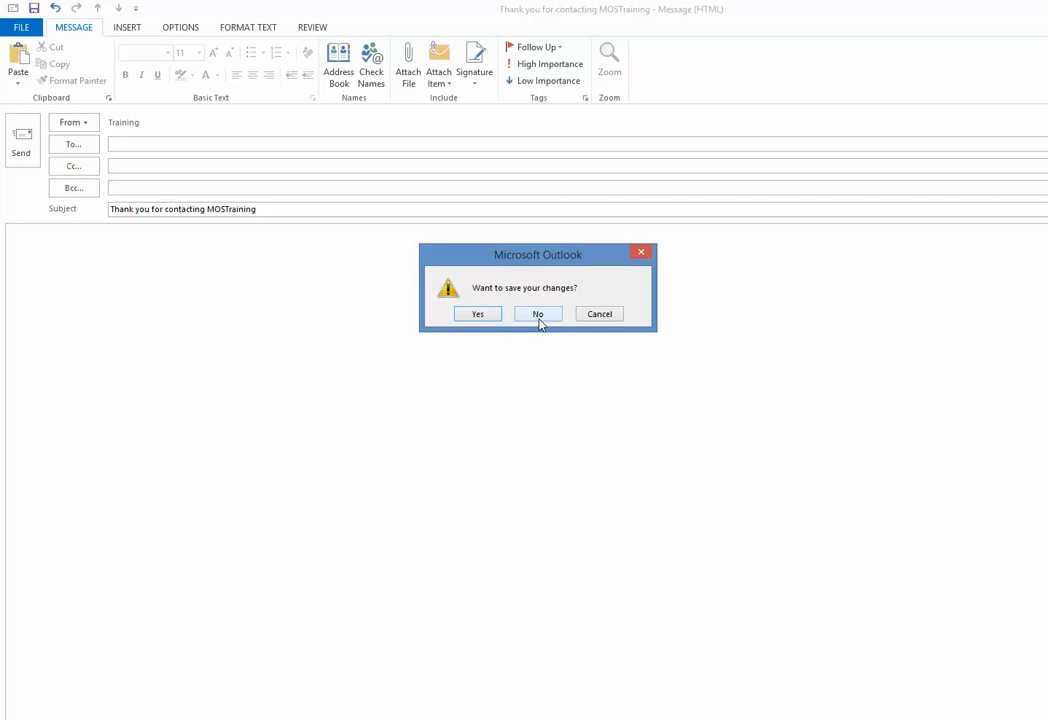
click(539, 316)
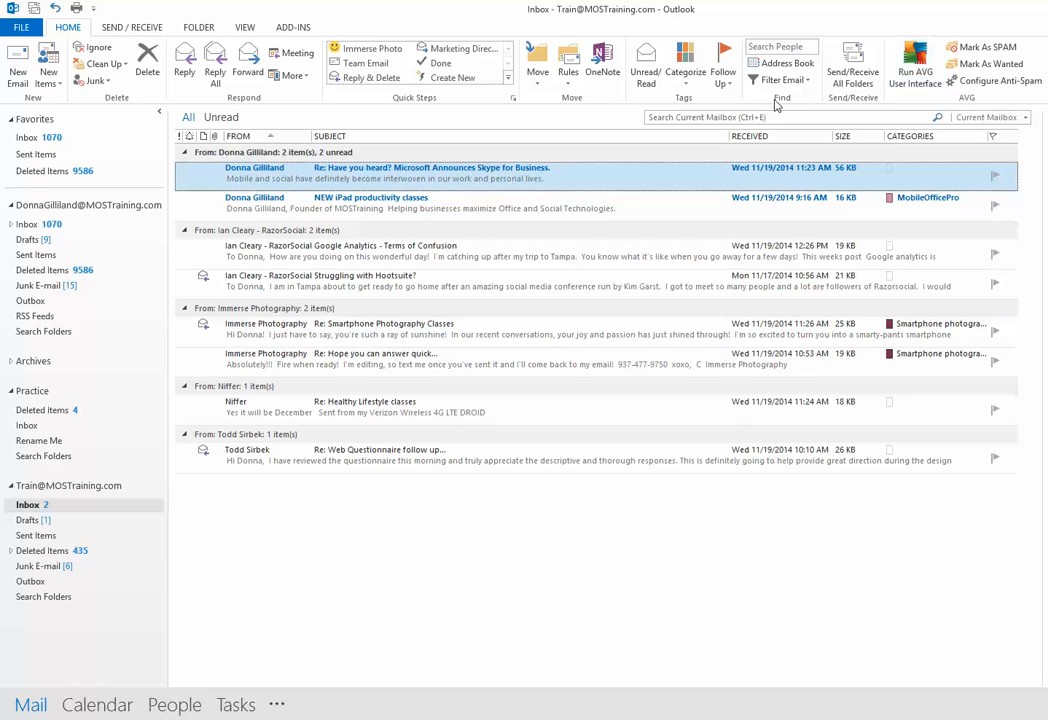
Step: Start a blank rule for messages I receive and set its condition to "sent only to me"
click(569, 84)
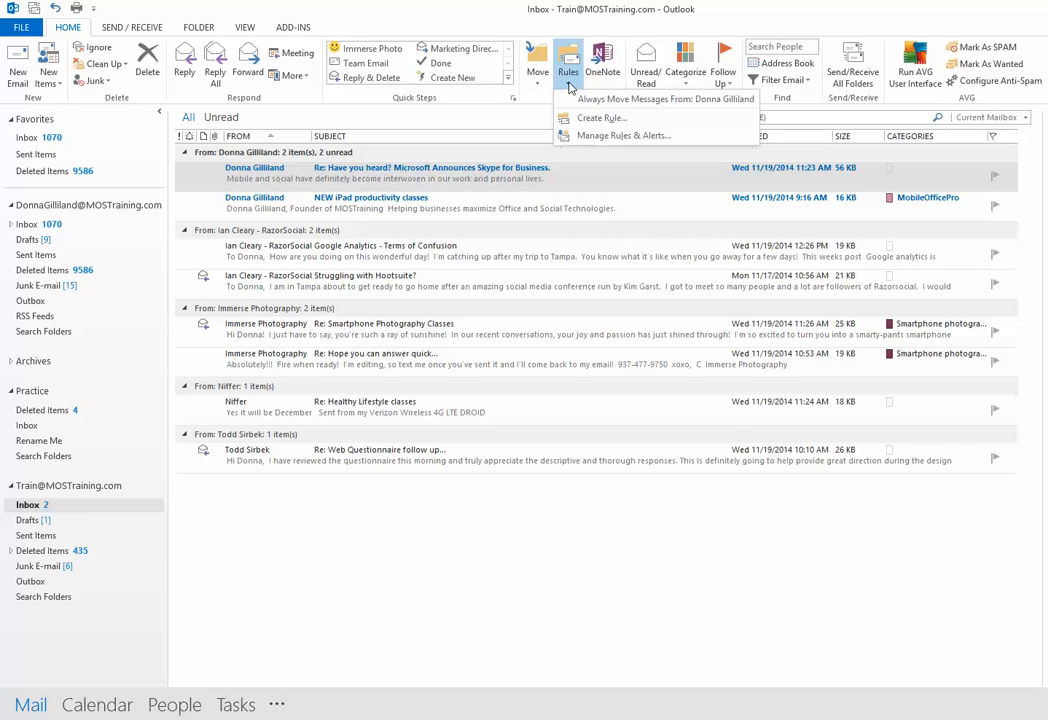
click(570, 136)
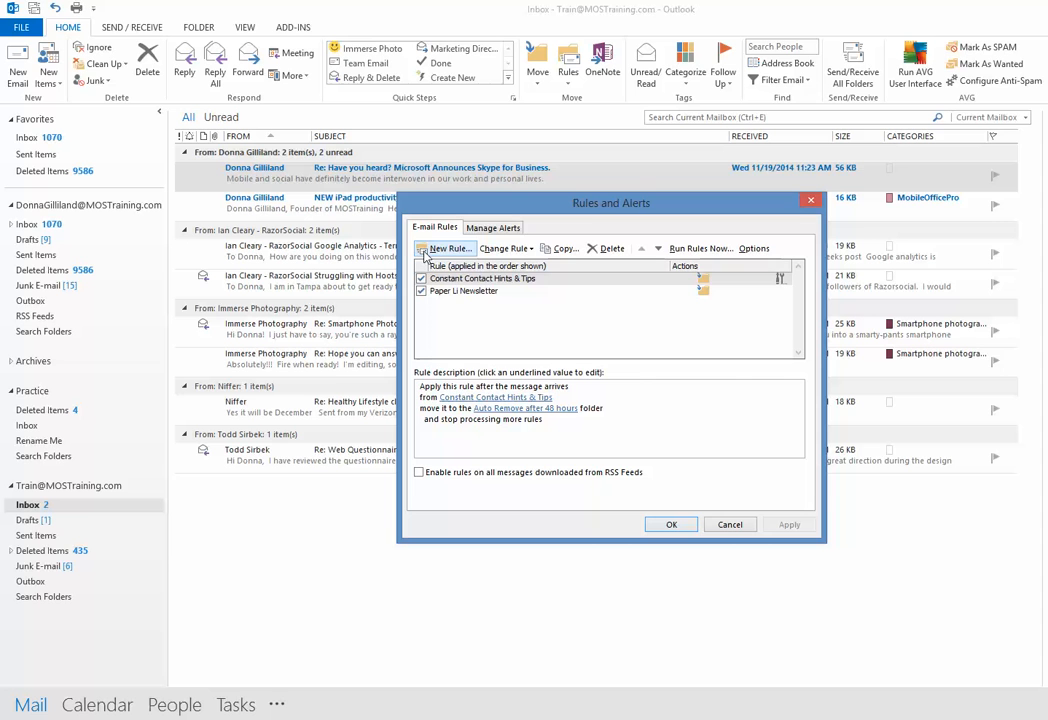
click(442, 251)
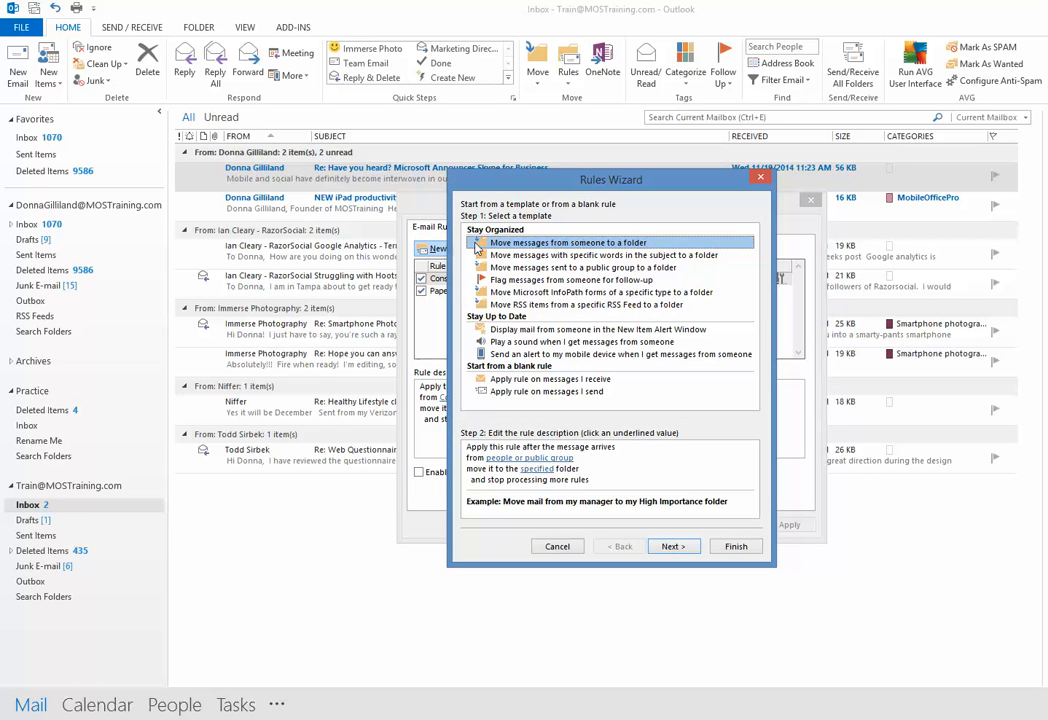
drag(577, 186, 559, 170)
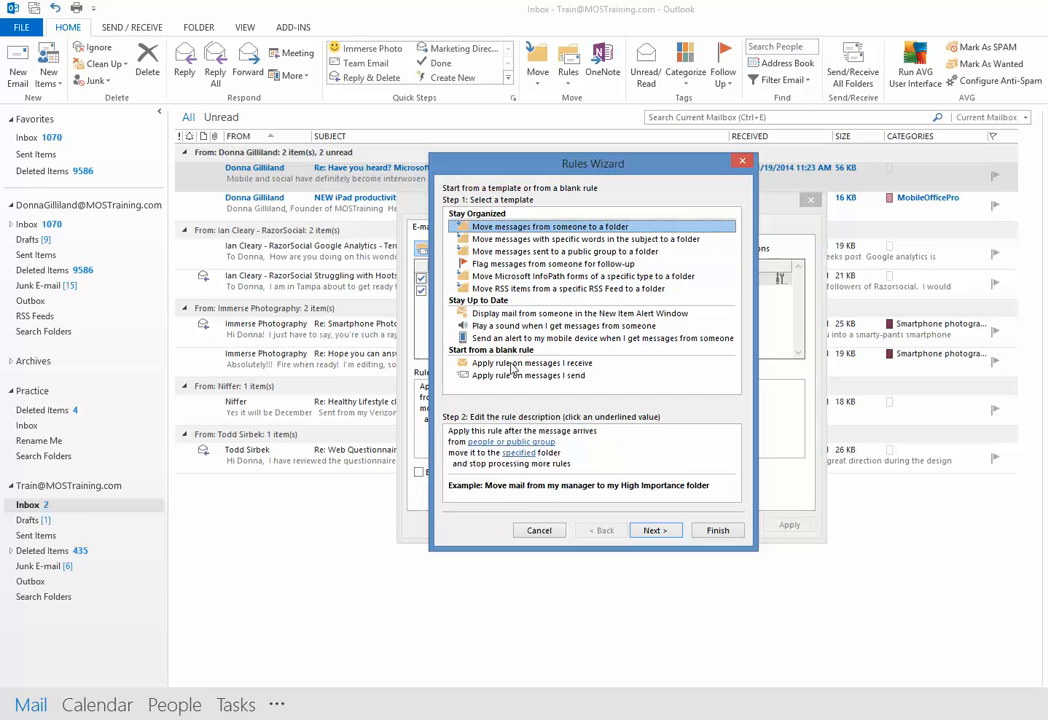
click(513, 363)
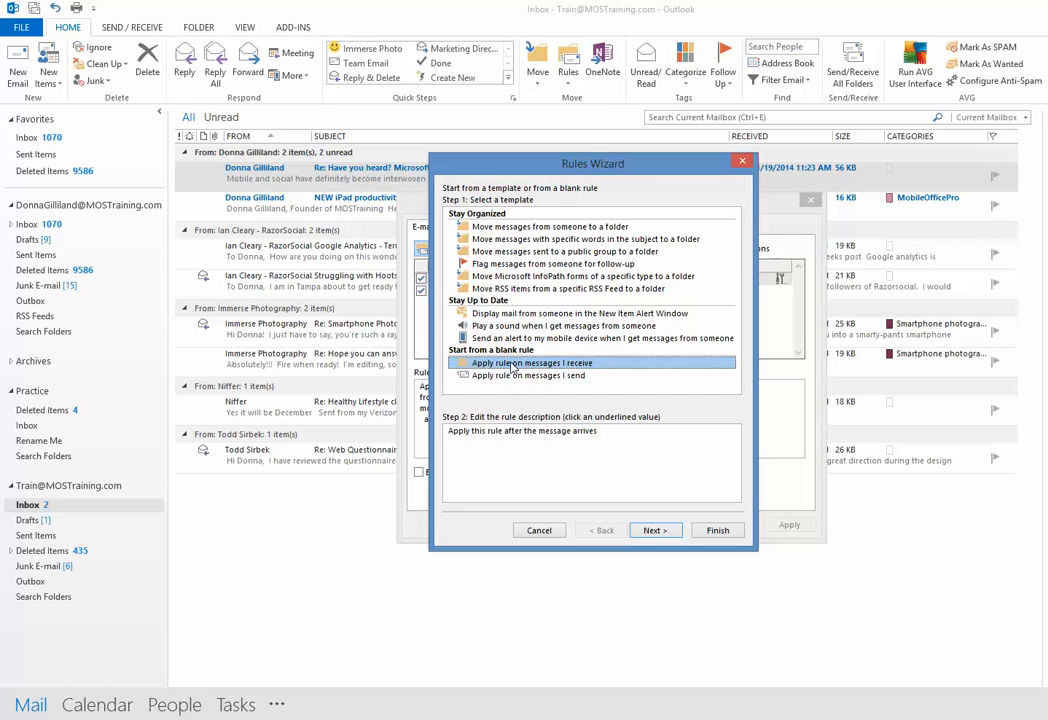
click(650, 531)
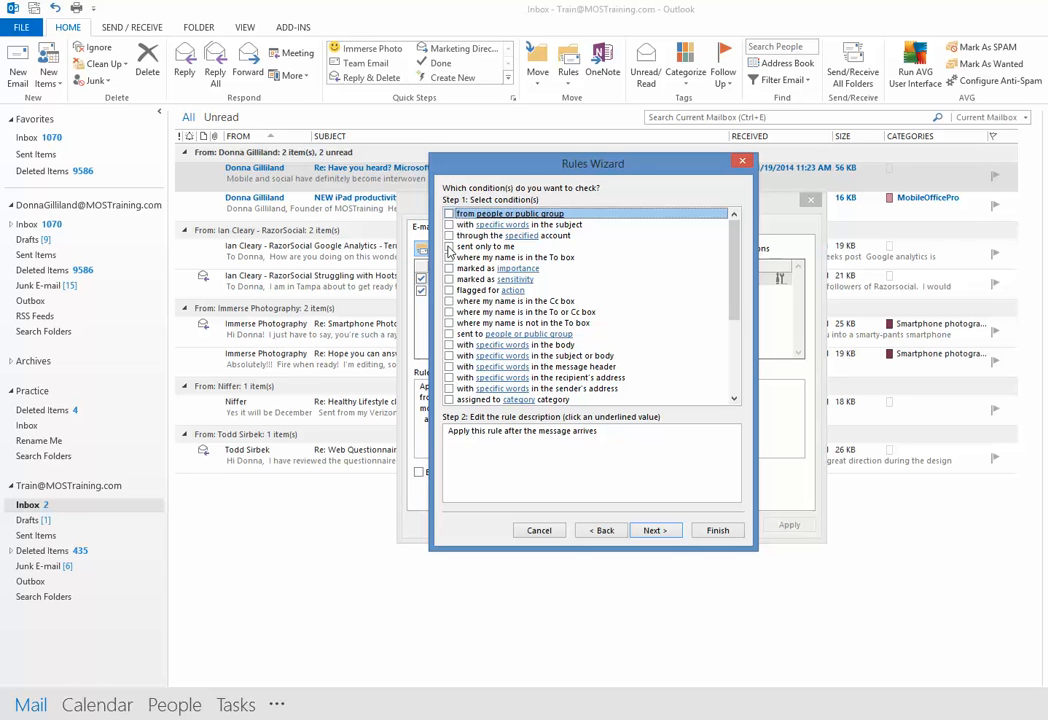
click(448, 247)
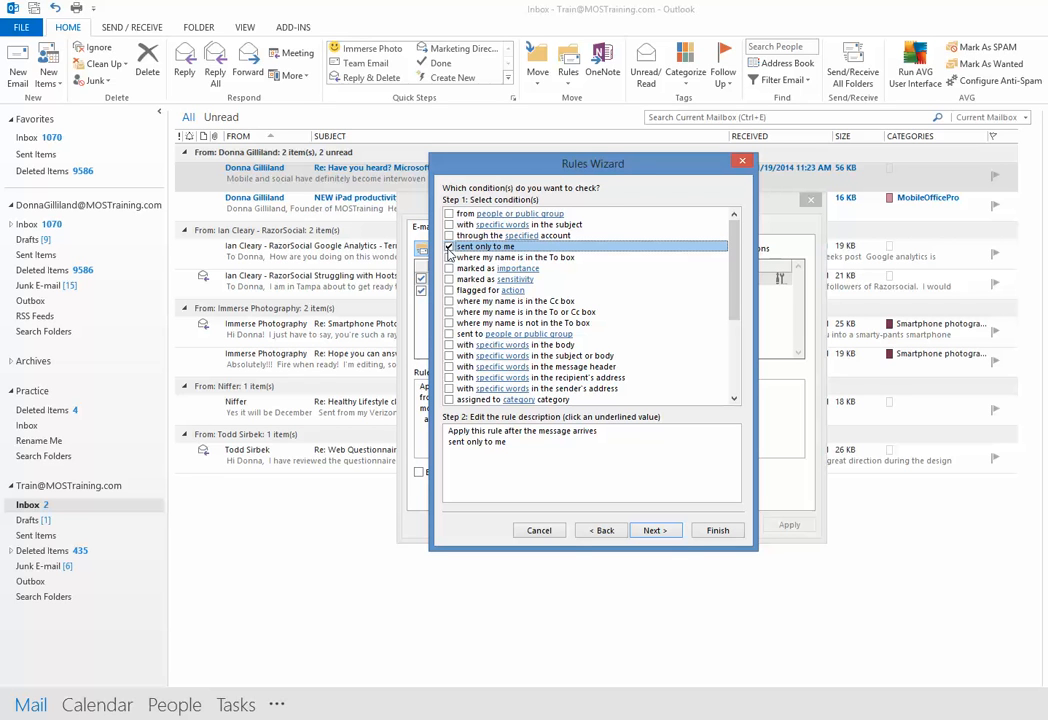
click(652, 531)
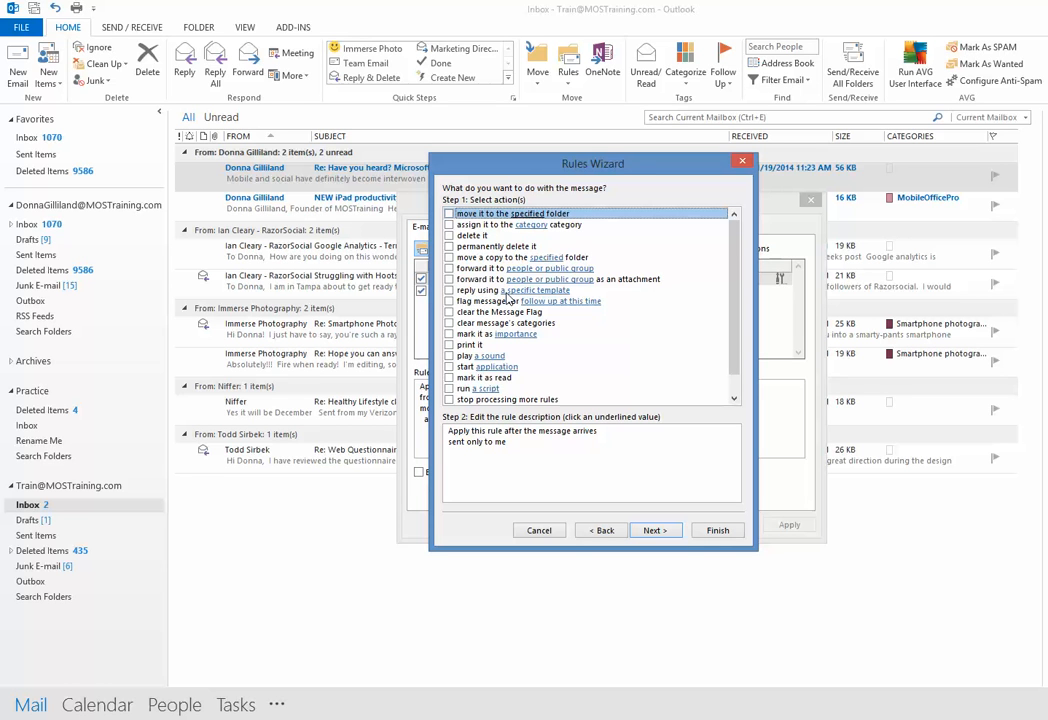
Step: Make the rule reply using a specific template, choosing the autorespond template with the owner's first name from User Templates in File System
click(449, 290)
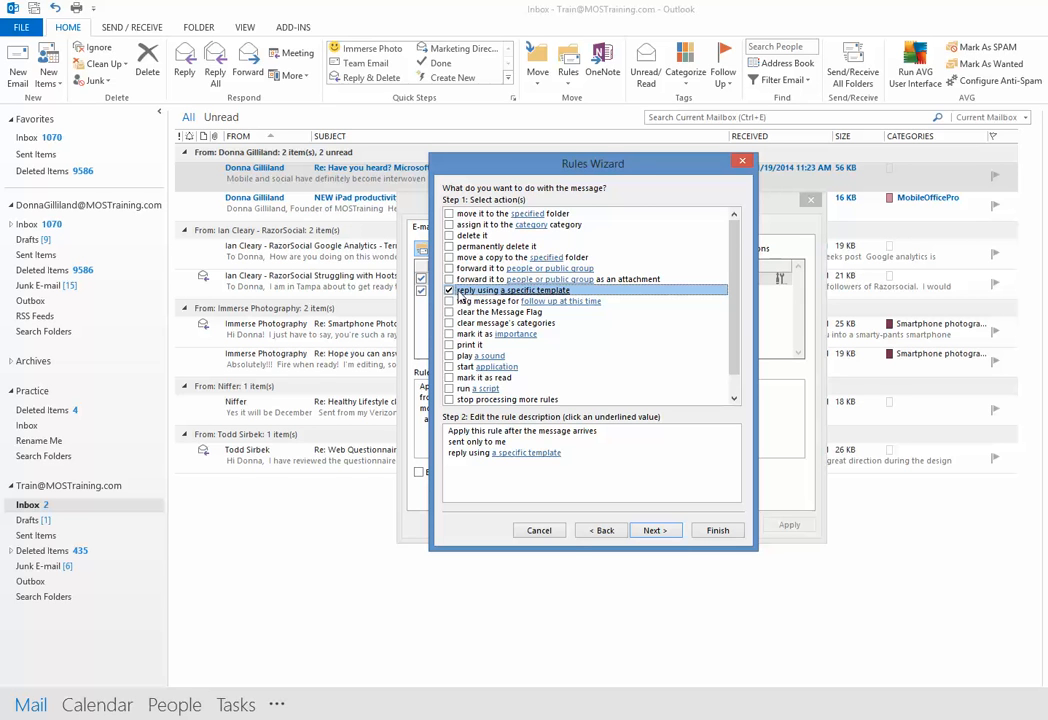
click(511, 455)
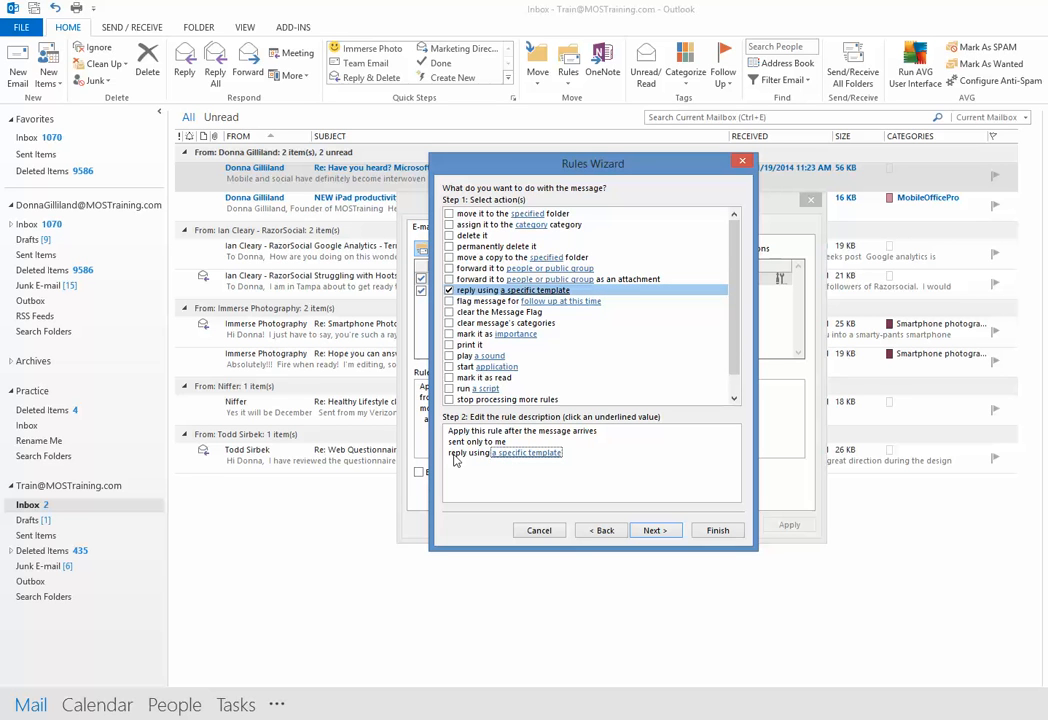
click(533, 455)
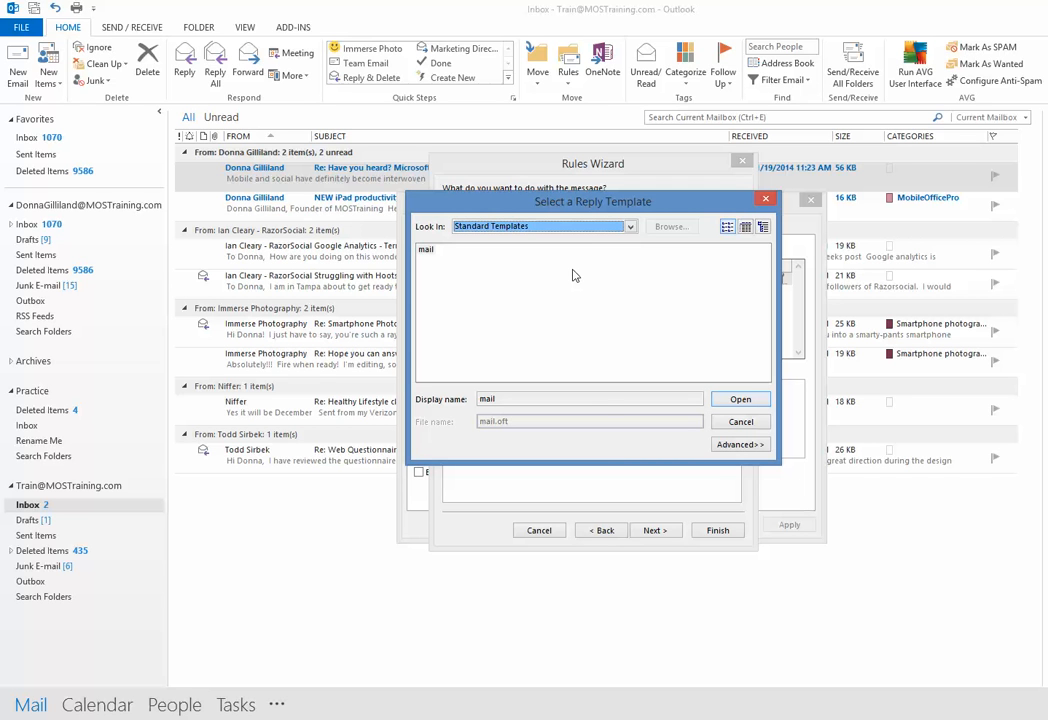
click(631, 229)
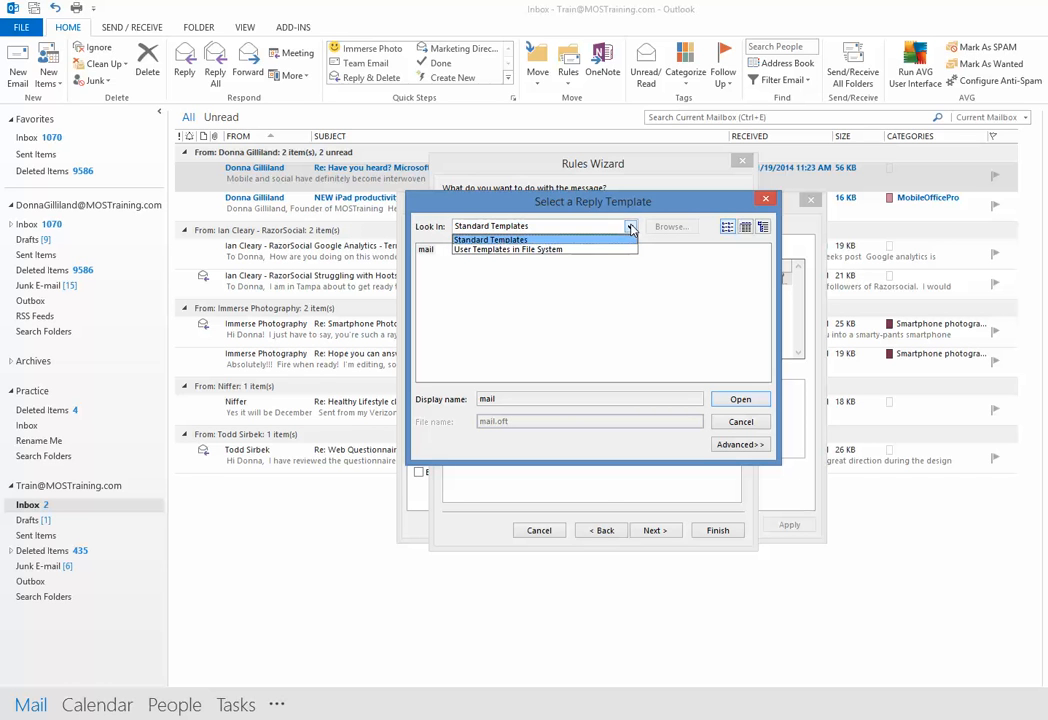
click(557, 250)
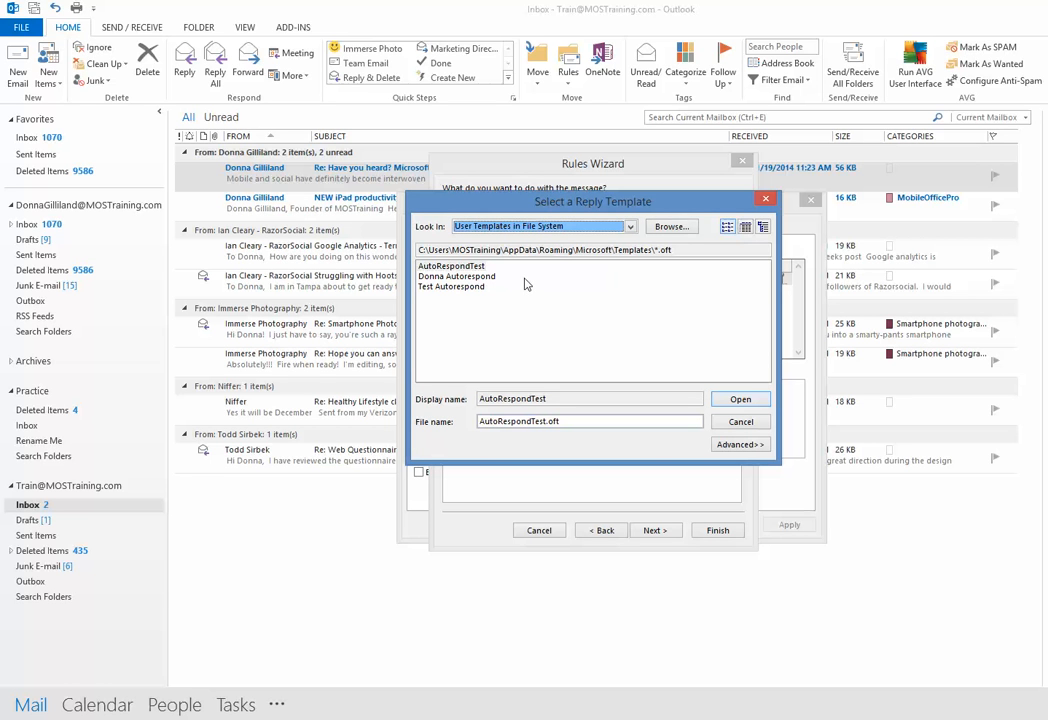
click(463, 277)
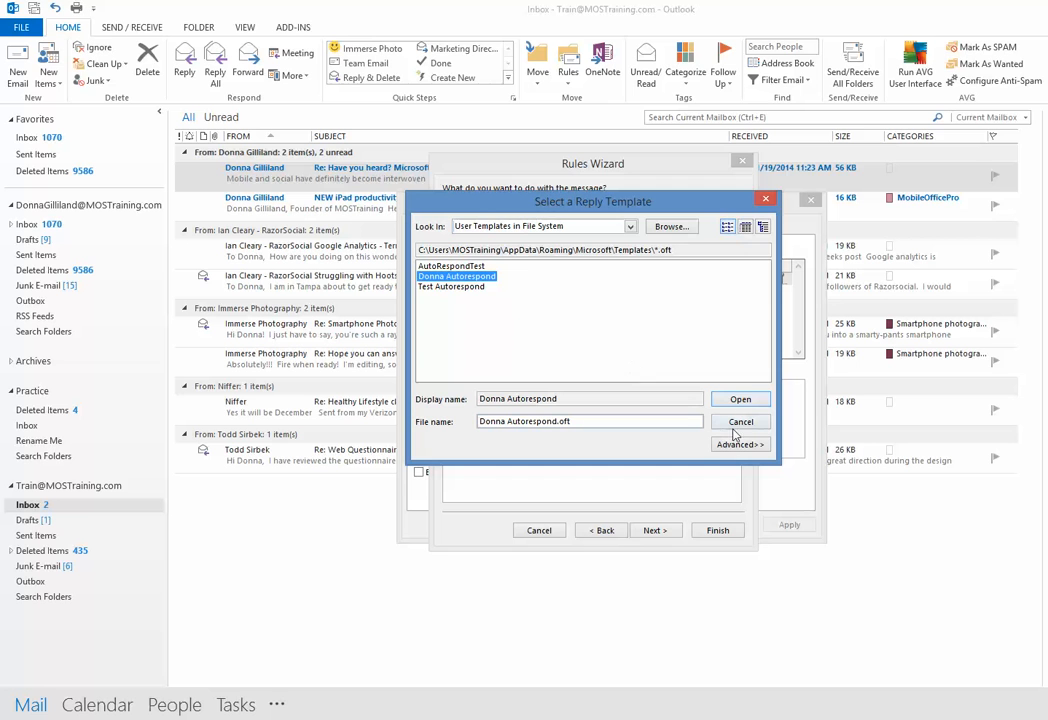
click(741, 400)
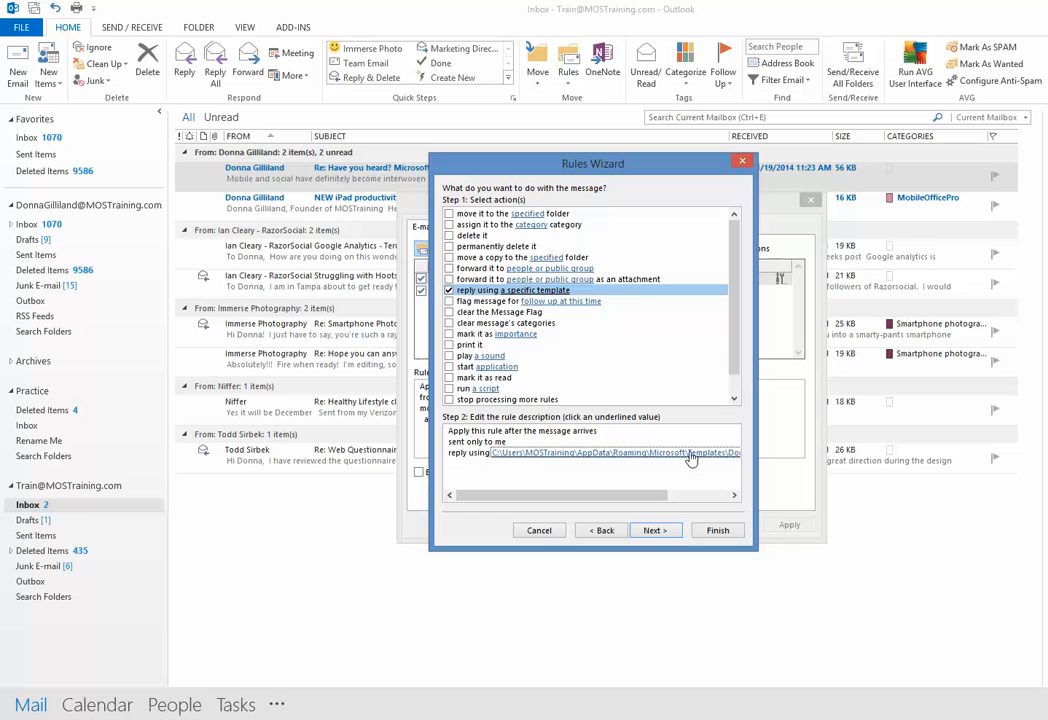
click(653, 531)
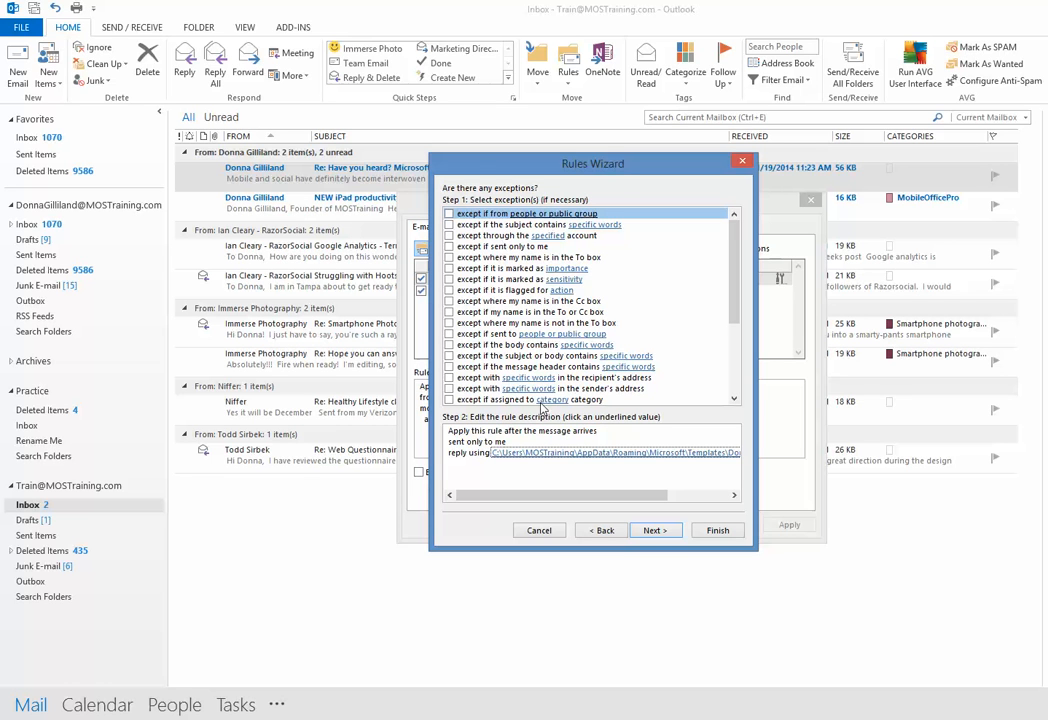
Step: Add no exceptions, name the rule "Auto Respond Message from" plus the owner's first name, and finish it with the rule turned on
click(653, 531)
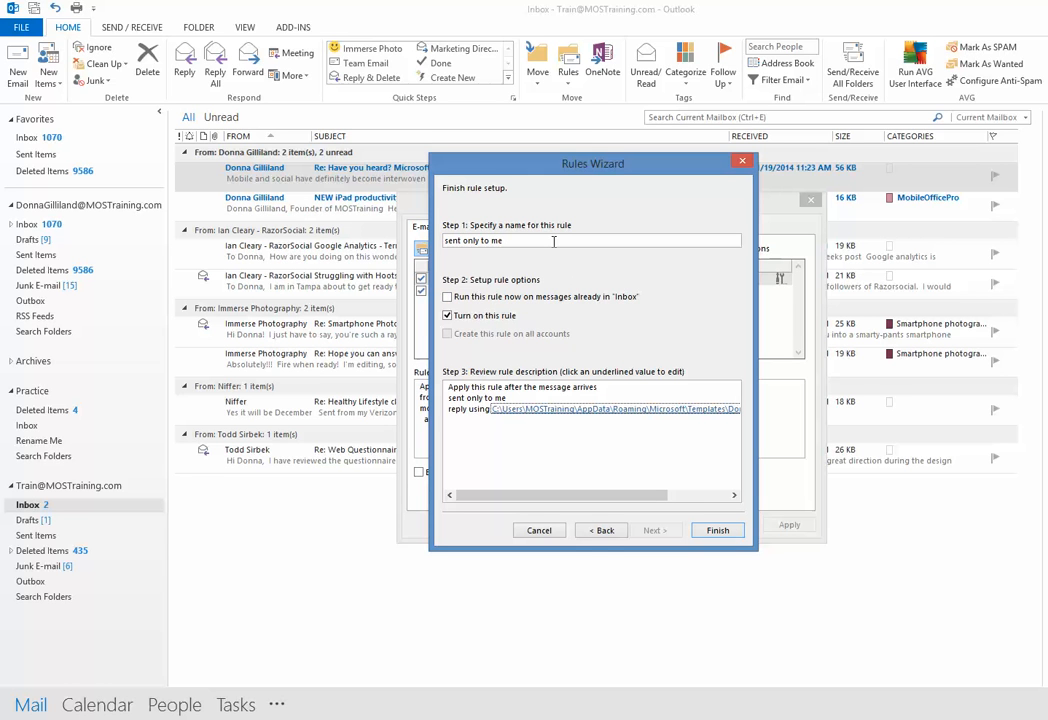
drag(553, 241, 364, 197)
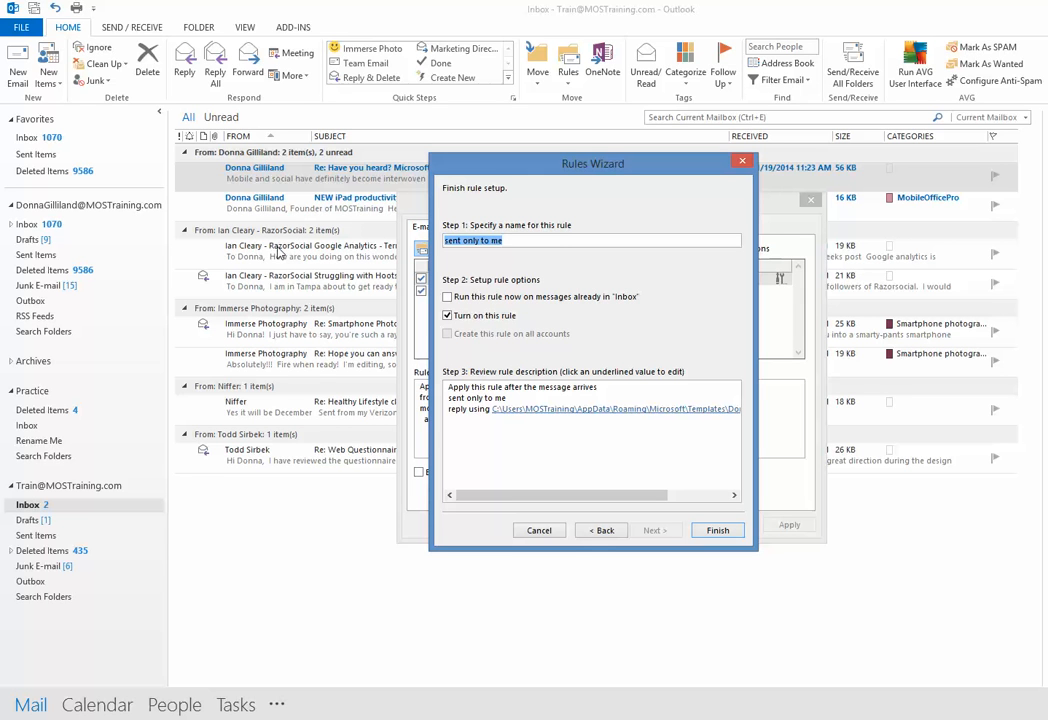
text(Auto Re)
text(spond Message from Donna)
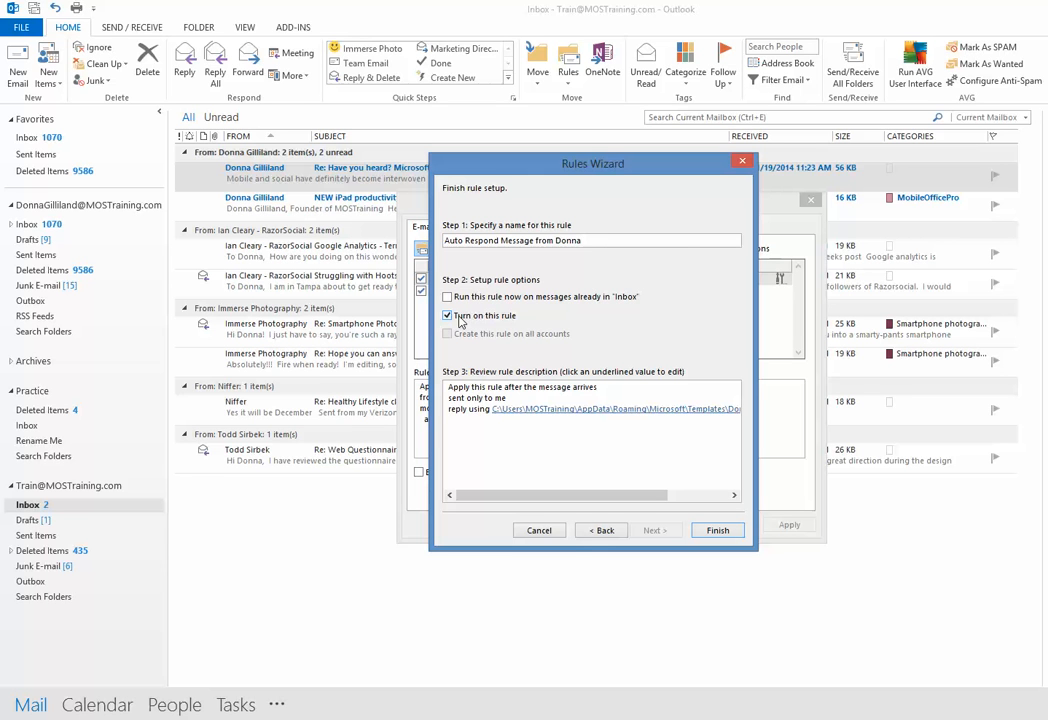
click(719, 531)
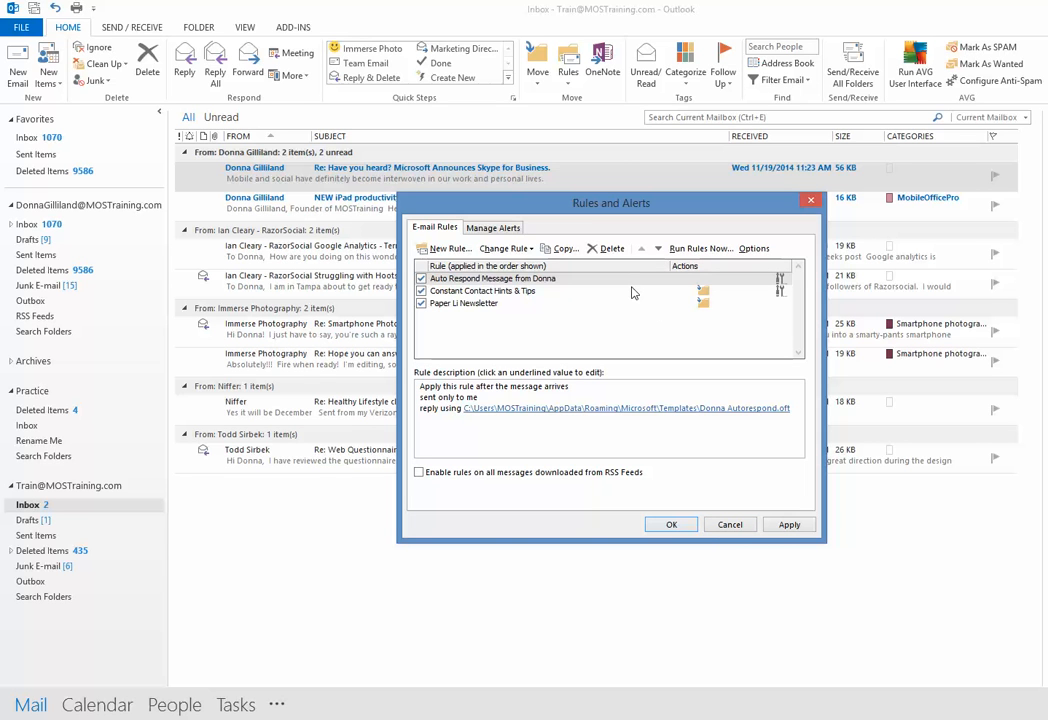
Step: Apply the new auto respond rule and close the Rules and Alerts dialog
click(789, 527)
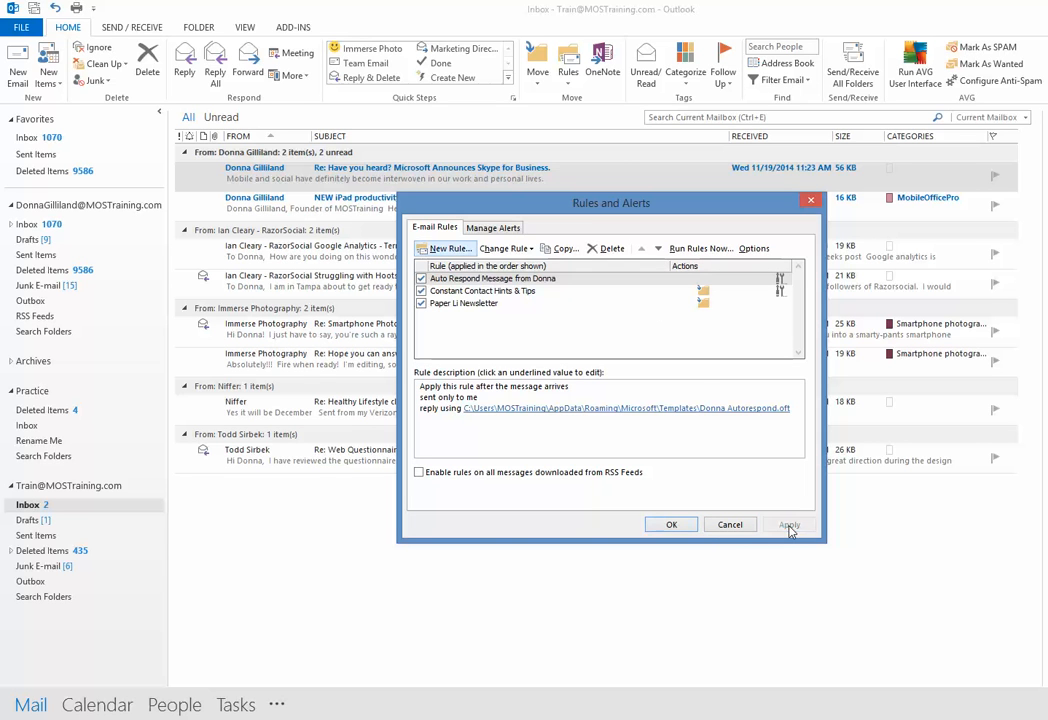
click(671, 525)
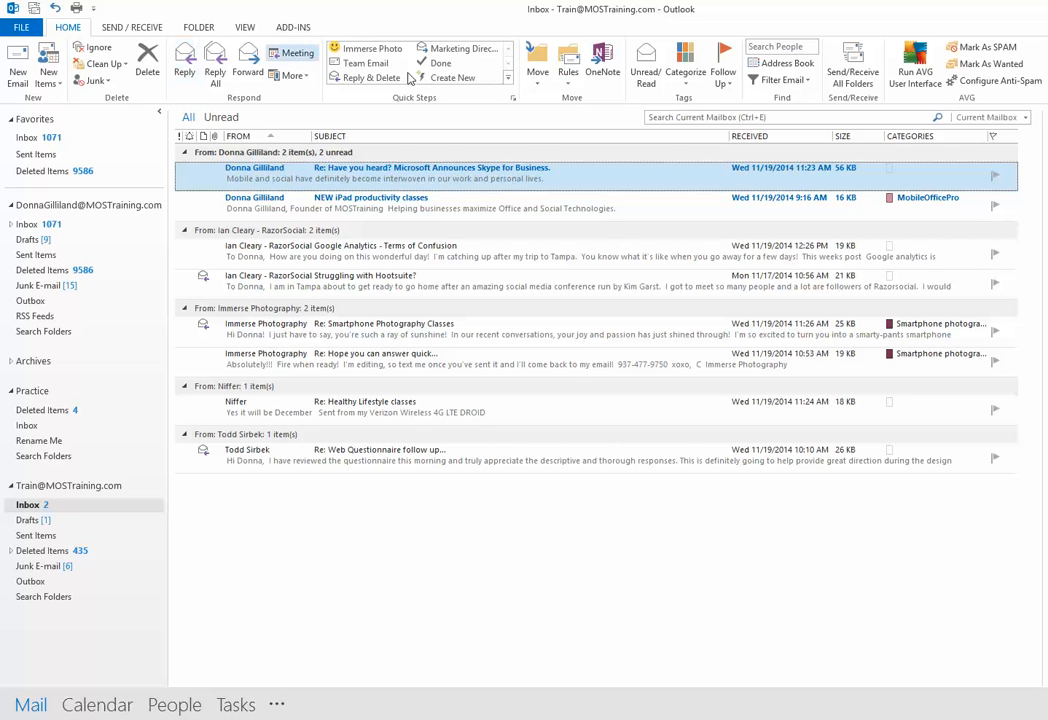
Step: Reopen the rules and alerts management, turn the auto respond rule off, and turn it back on
click(569, 86)
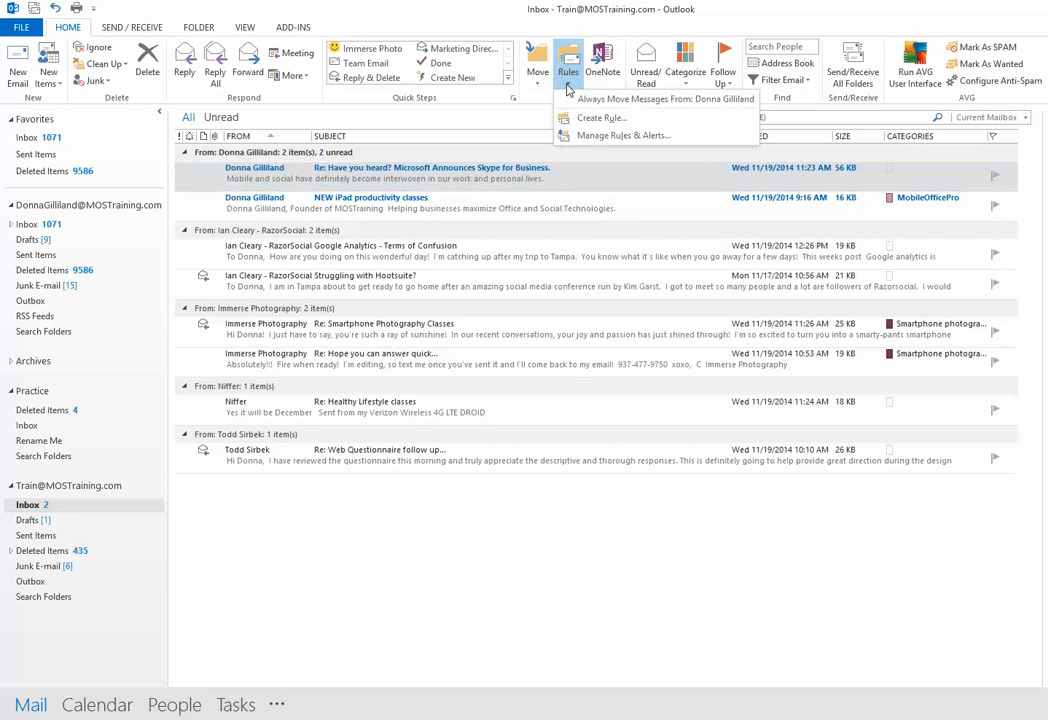
click(584, 138)
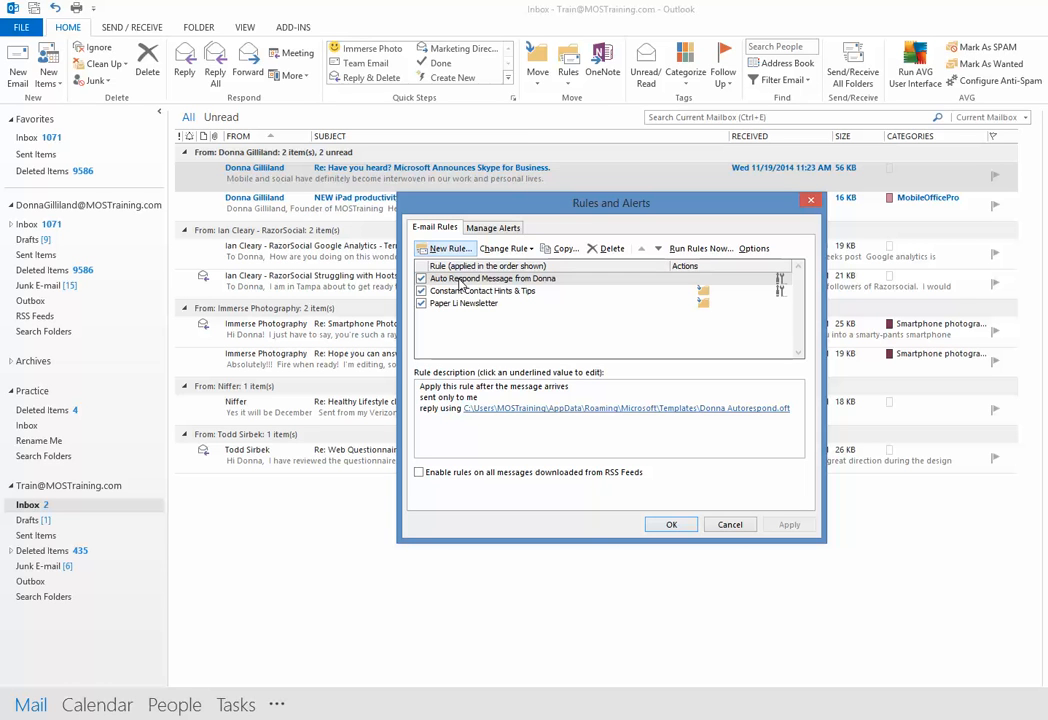
click(421, 279)
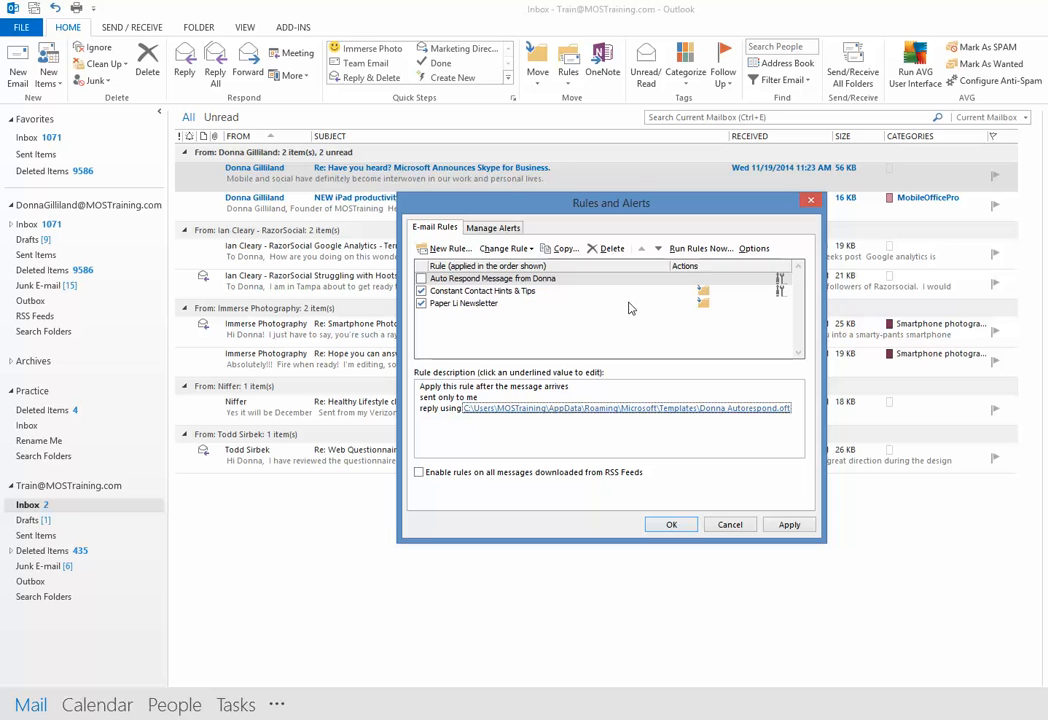
click(423, 280)
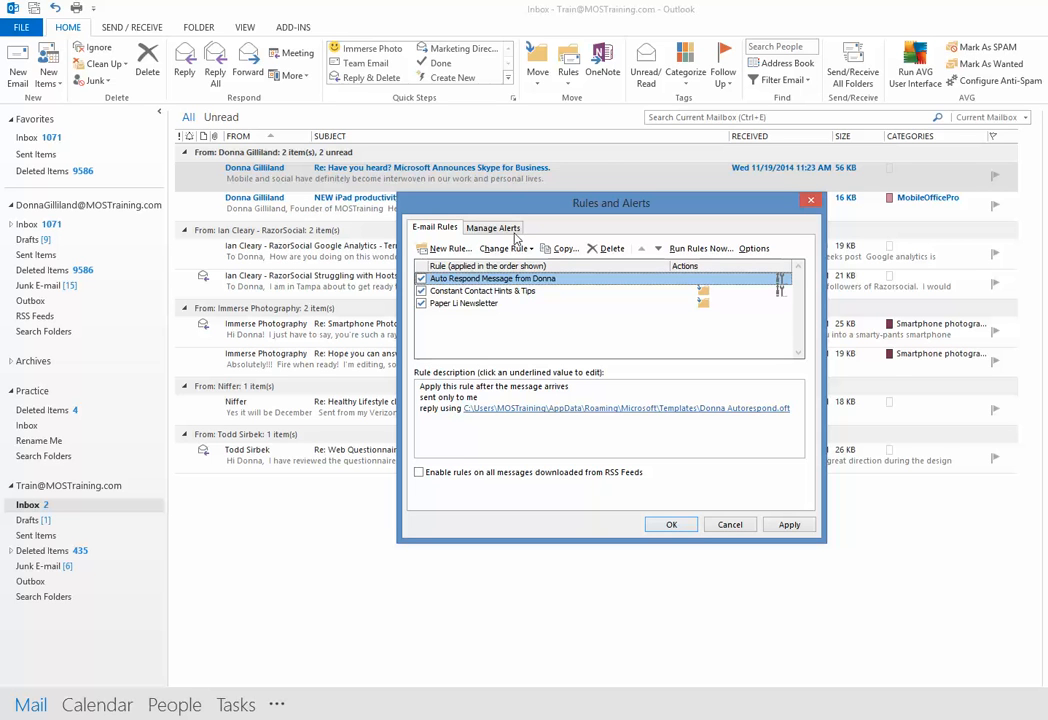
Step: Delete the auto respond rule from the e-mail rules, confirm the deletion and apply the change
click(613, 250)
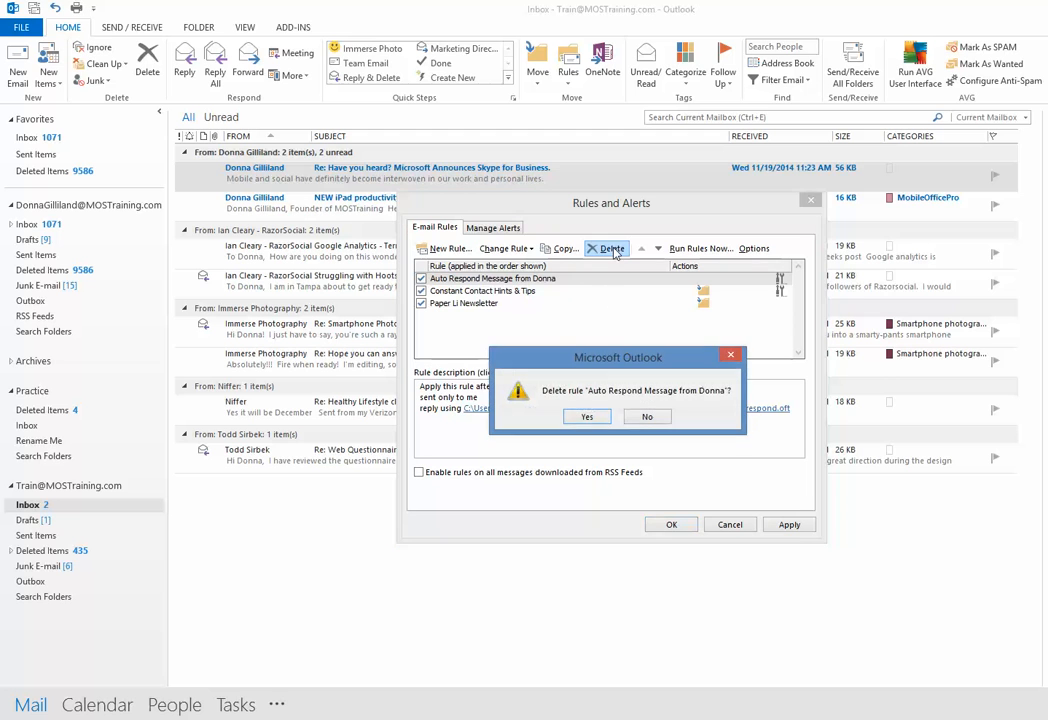
click(588, 418)
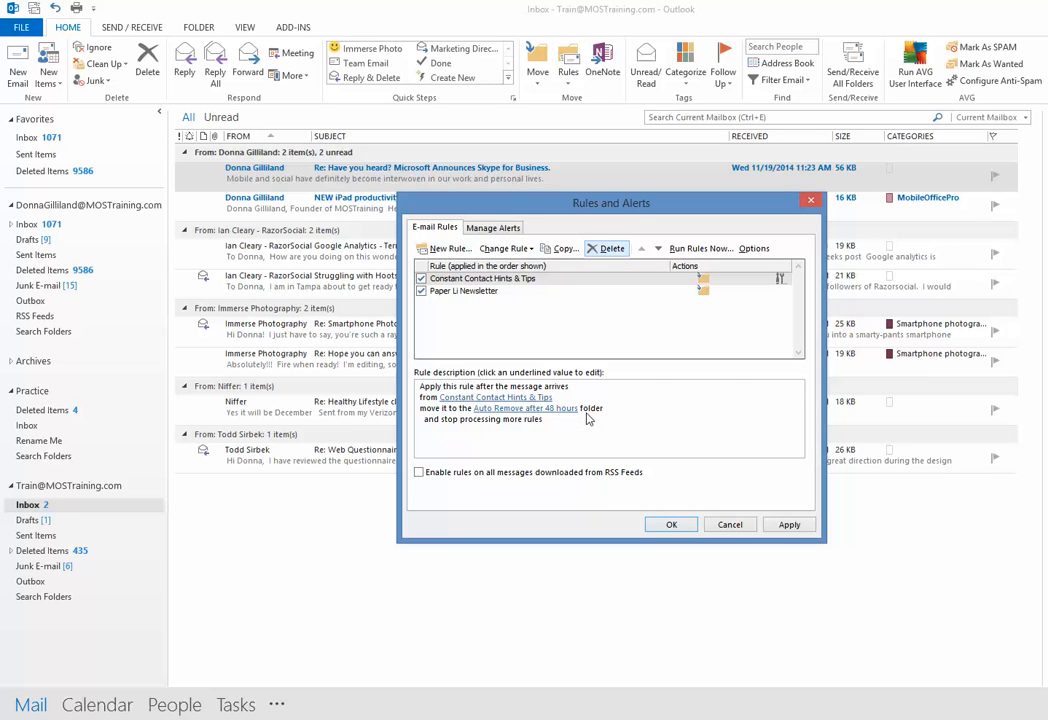
click(791, 527)
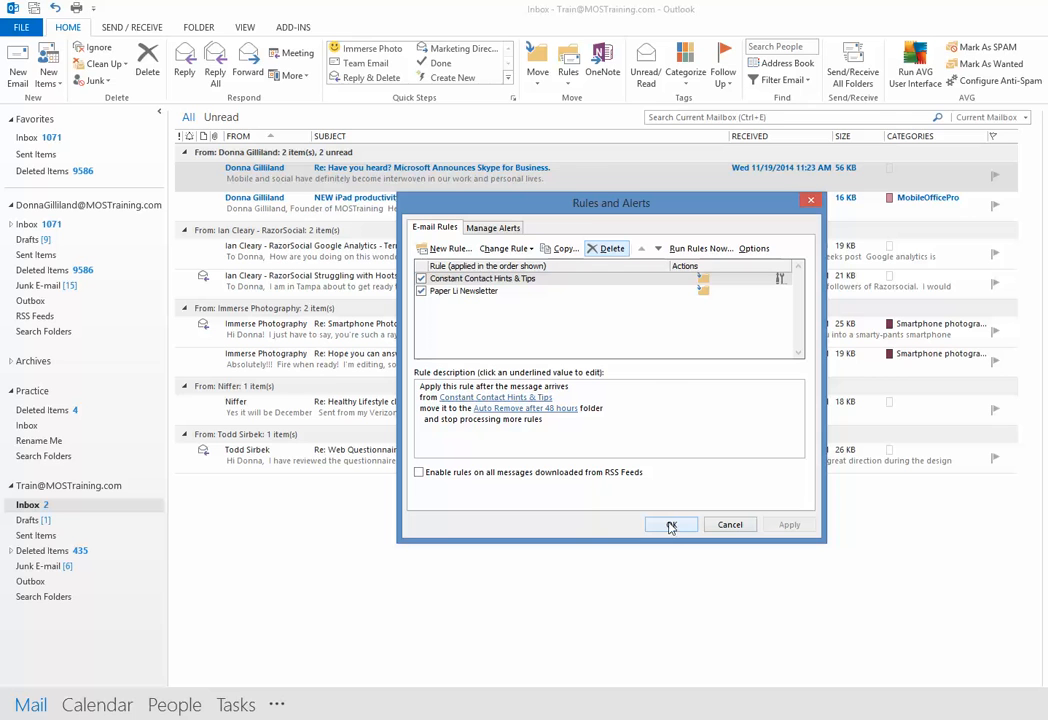